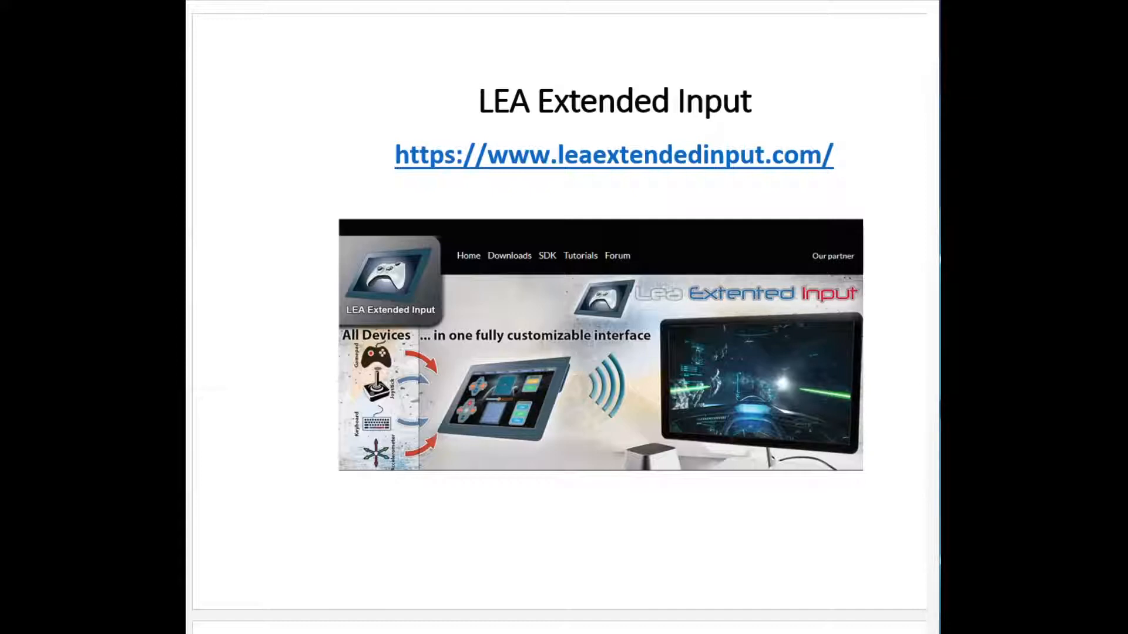
{"action": "key", "text": "Page_Down"}
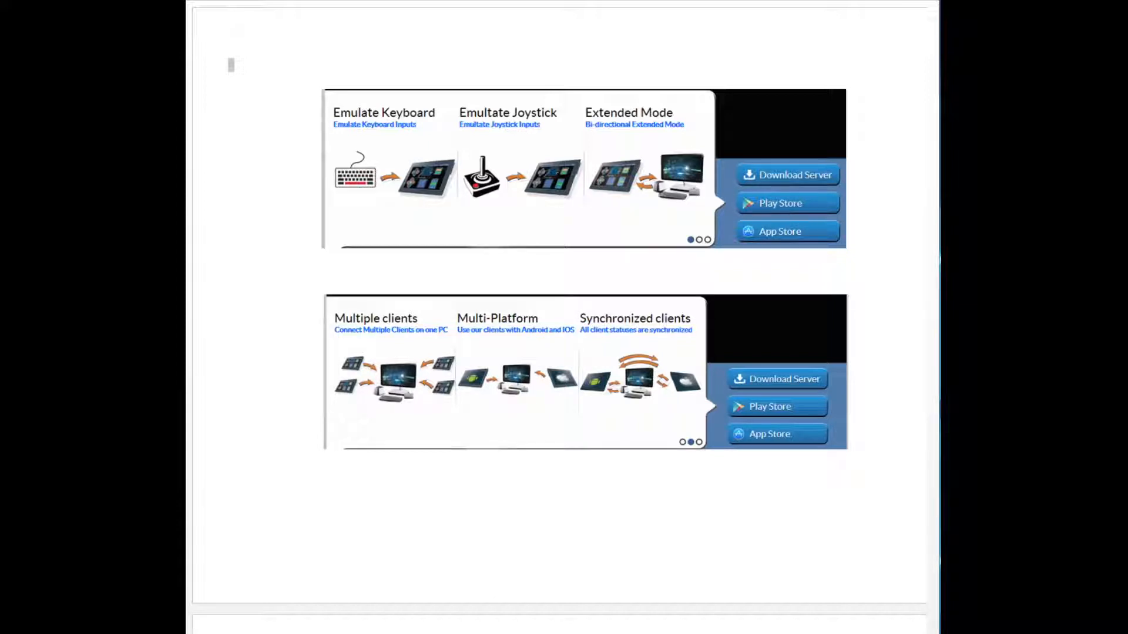
{"action": "scroll", "coordinate": [564, 318], "scroll_direction": "down", "scroll_amount": 8}
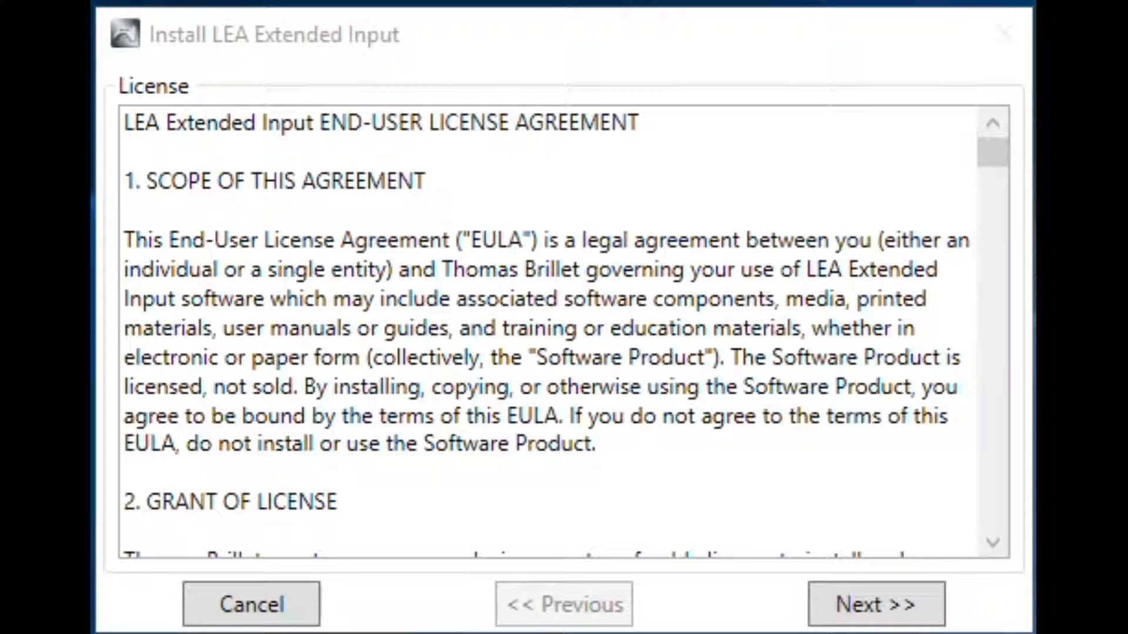
Accept the licence and continue through the server password page, using folder D:\LEA Extended Input\Extended Input and port 45612
{"action": "left_click", "coordinate": [879, 611]}
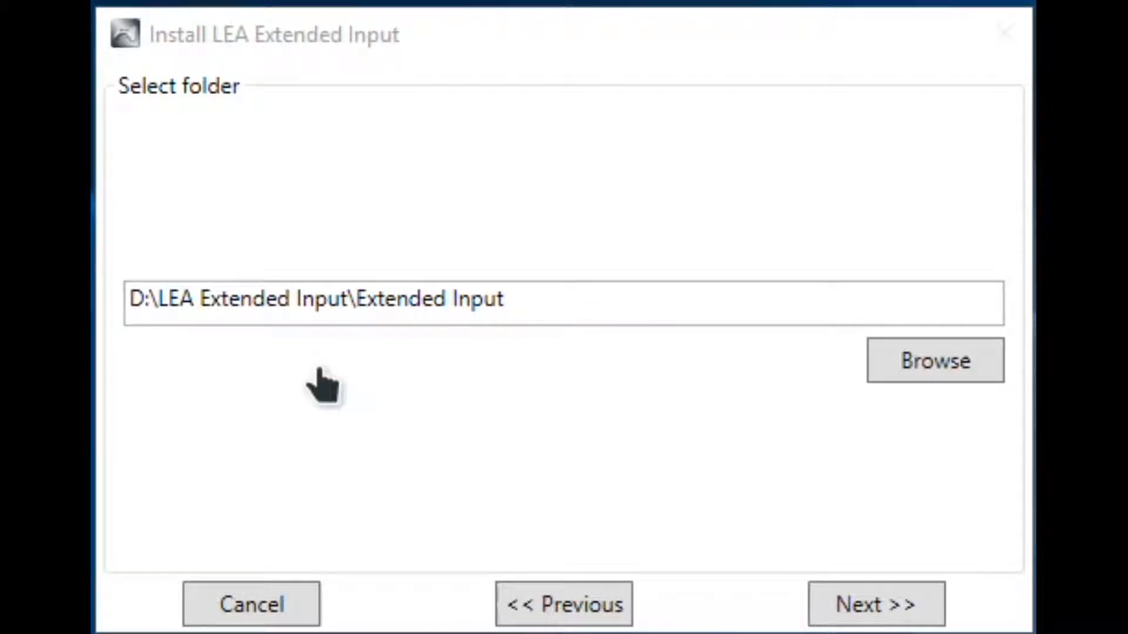
{"action": "left_click", "coordinate": [861, 612]}
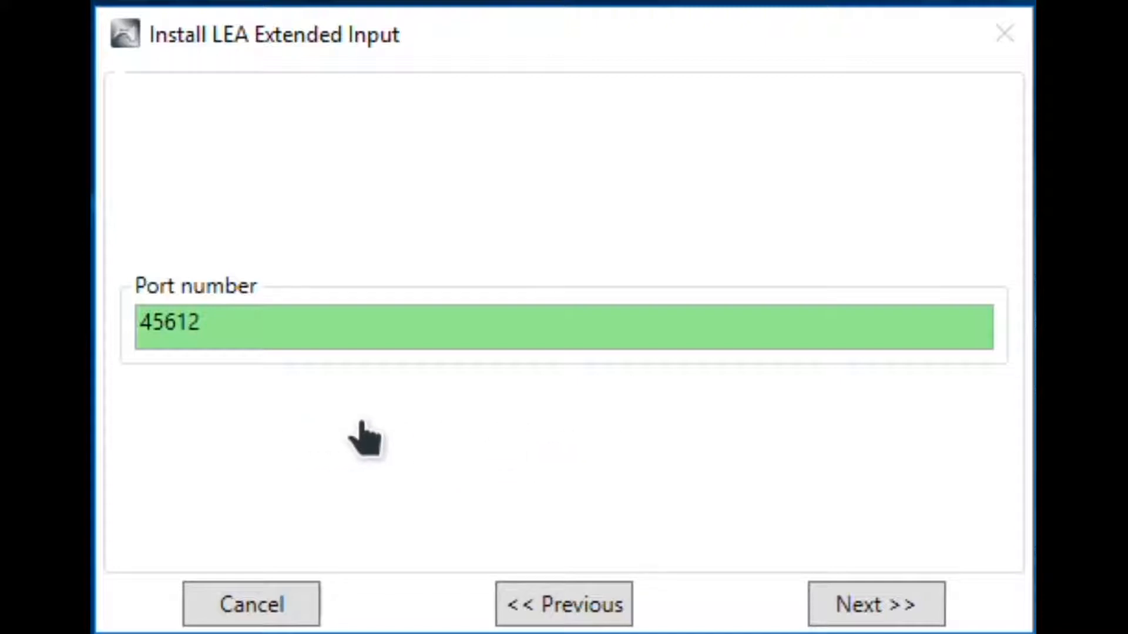
{"action": "left_click", "coordinate": [875, 611]}
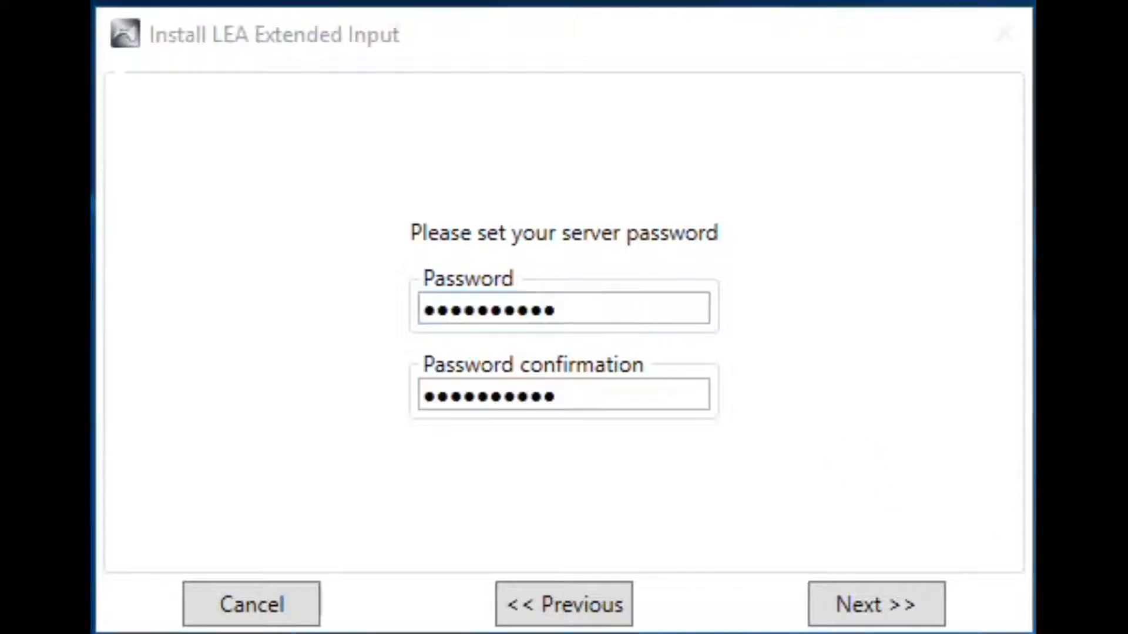
{"action": "left_click", "coordinate": [899, 611]}
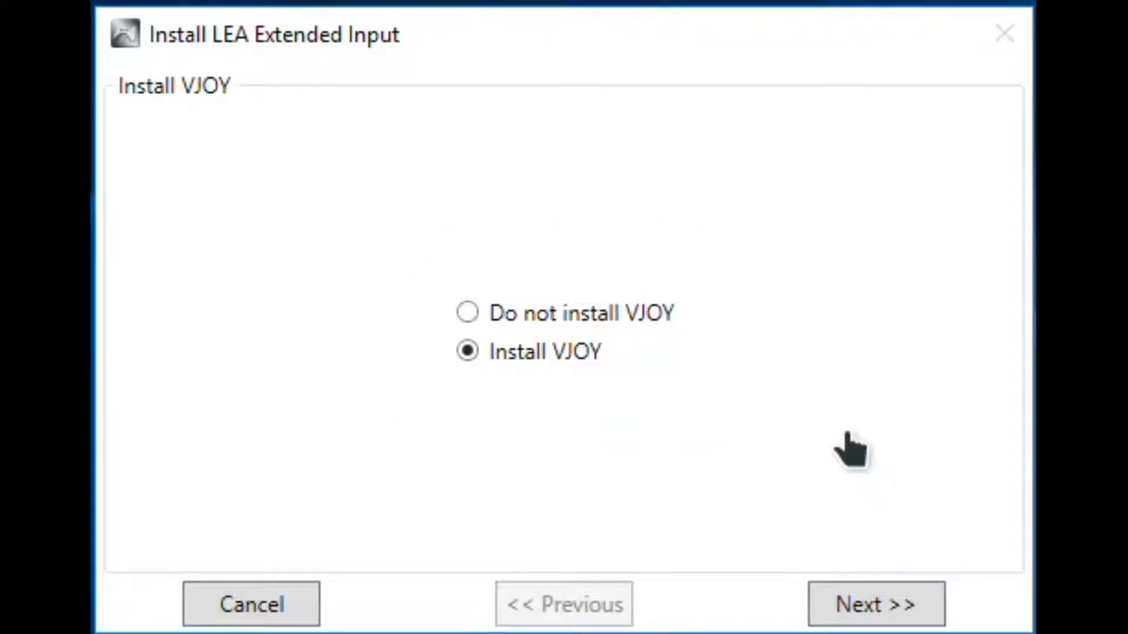
Choose not to install VJOY, approve the listed setup actions, and leave out the default game projects
{"action": "left_click", "coordinate": [468, 312]}
{"action": "left_click", "coordinate": [890, 615]}
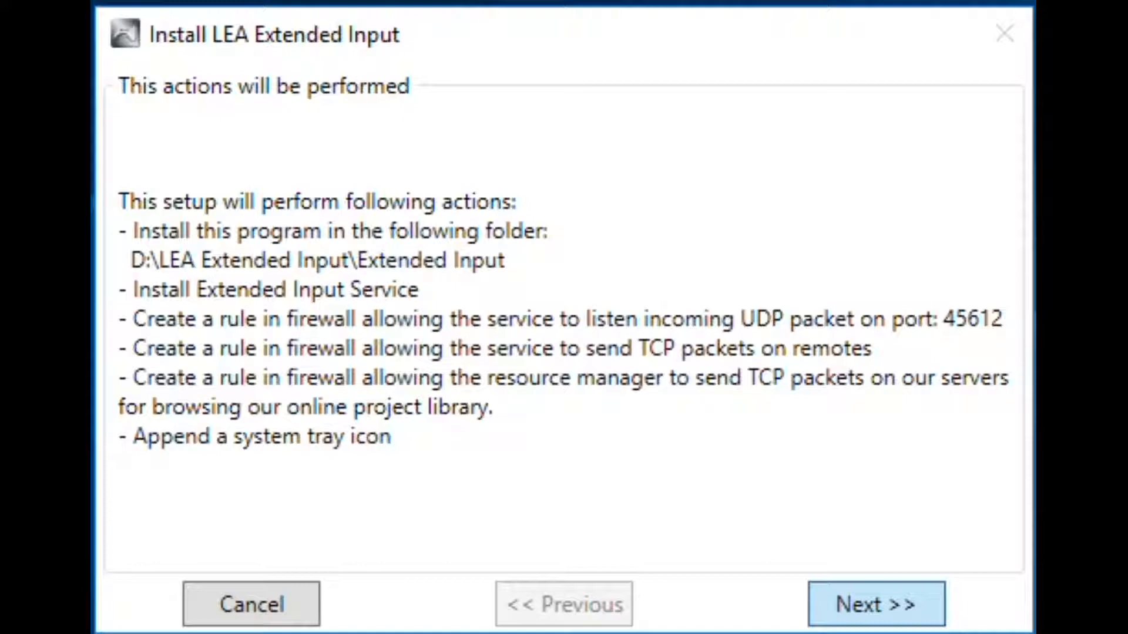
{"action": "key", "text": "Return"}
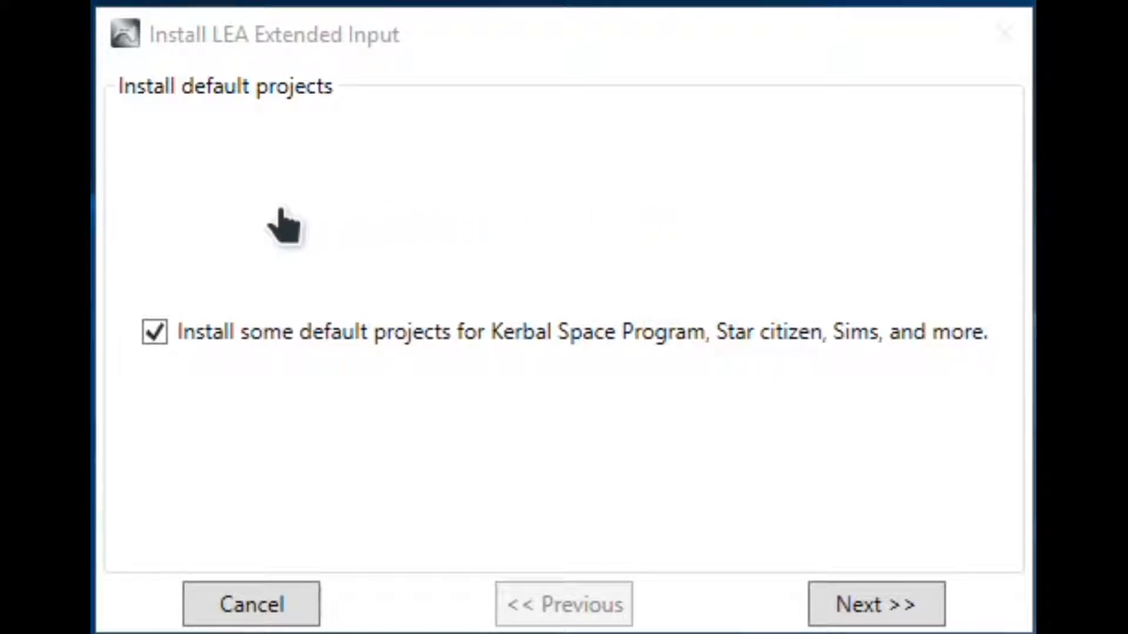
{"action": "left_click", "coordinate": [156, 333]}
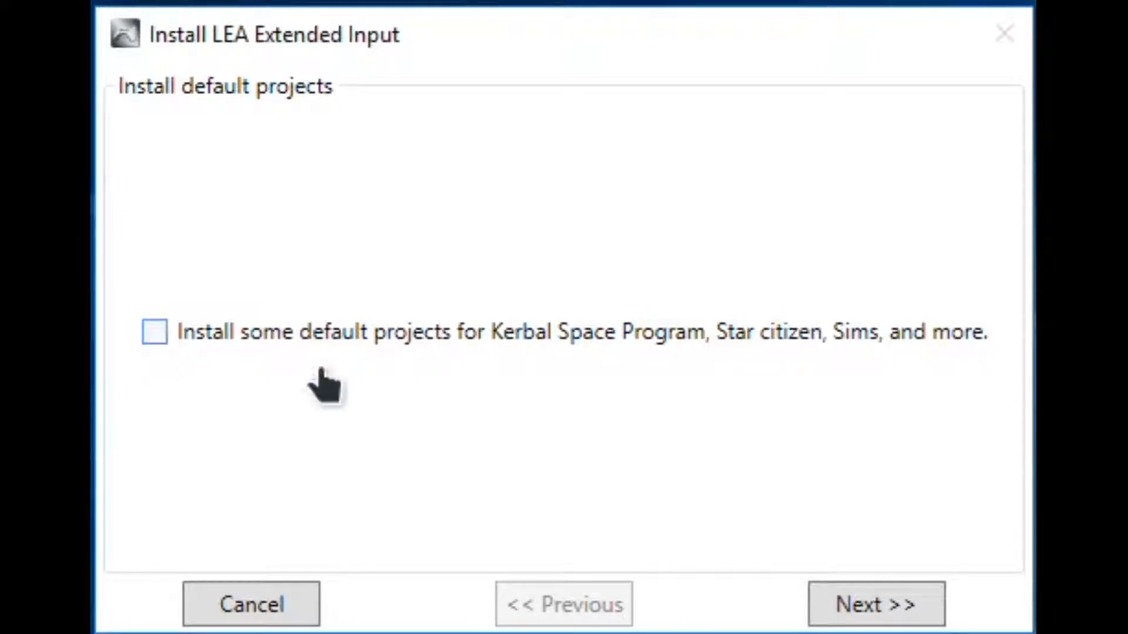
{"action": "left_click", "coordinate": [876, 604]}
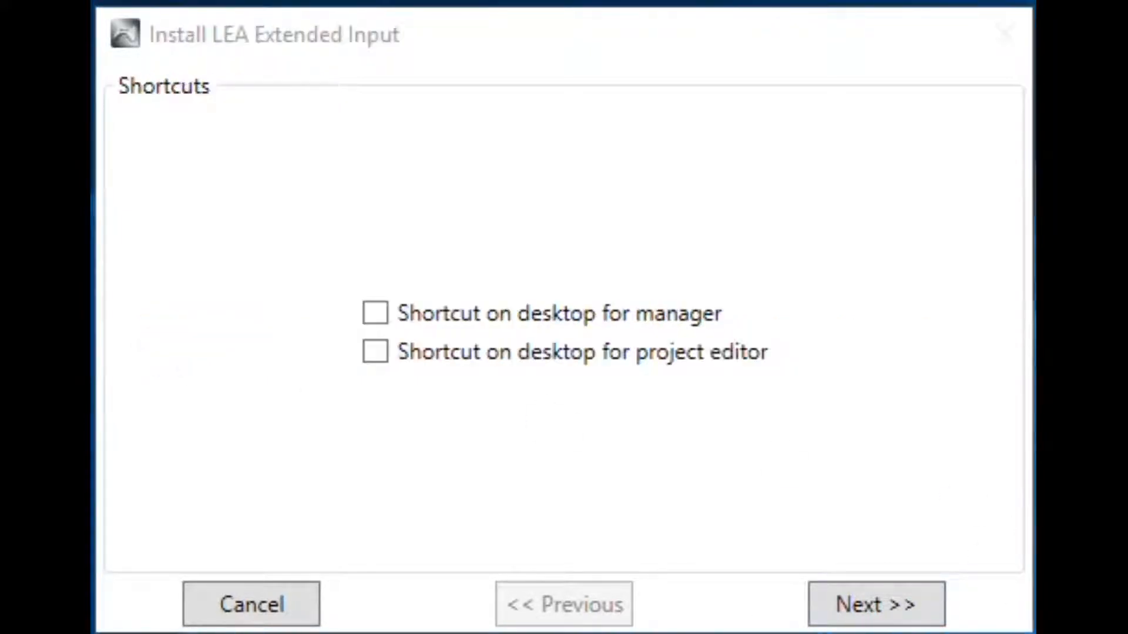
Add desktop shortcuts for the manager and the project editor, and finish and close the installer
{"action": "left_click", "coordinate": [376, 317]}
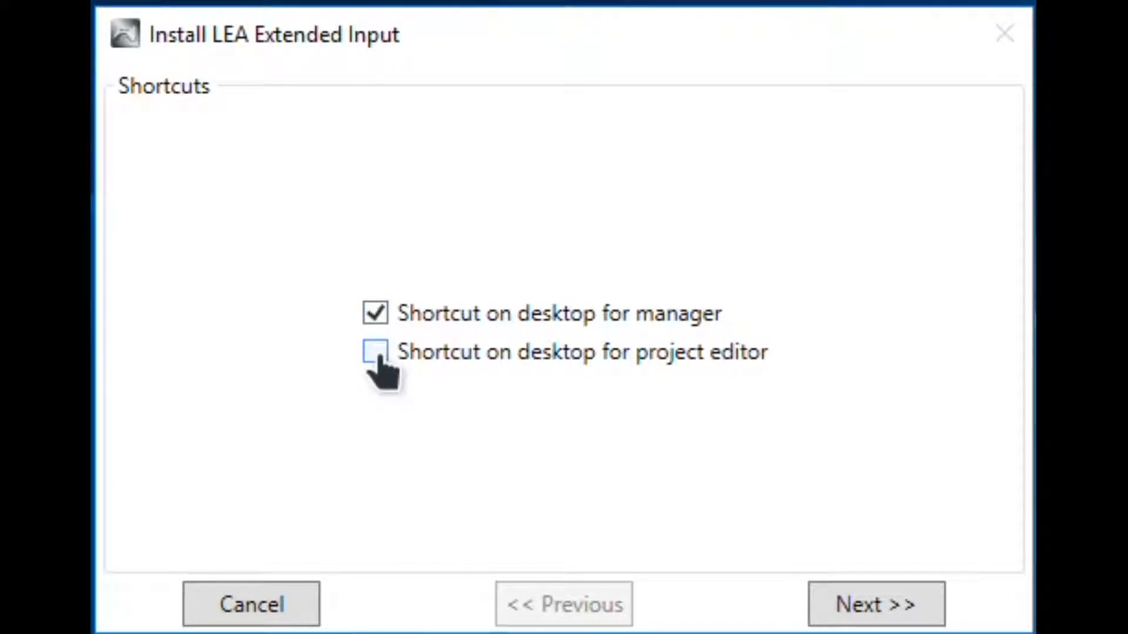
{"action": "left_click", "coordinate": [376, 352]}
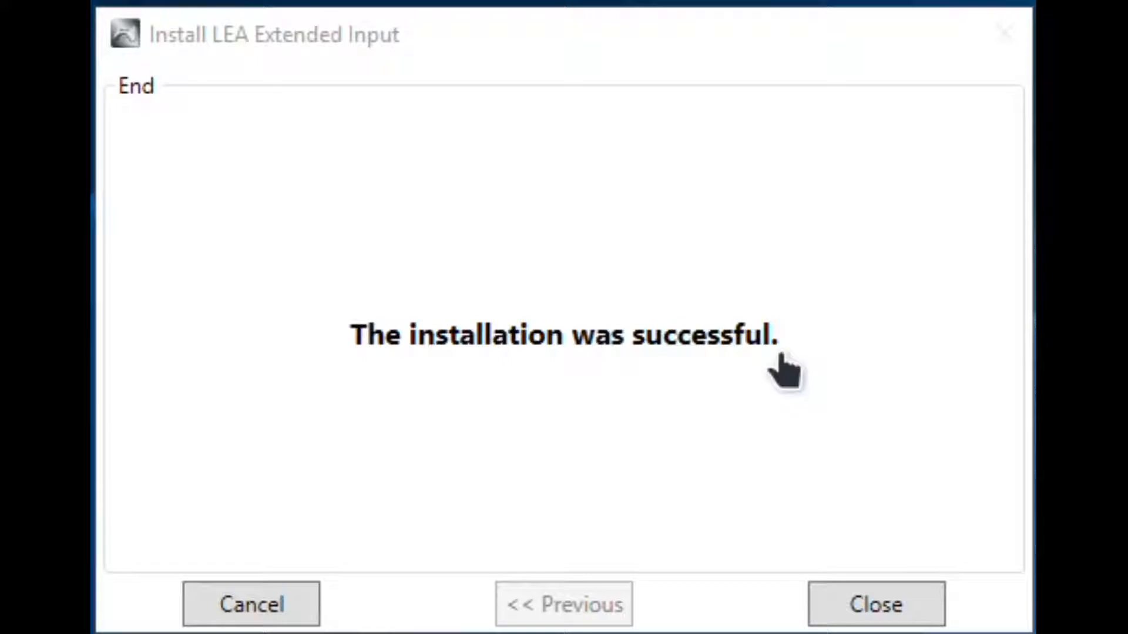
{"action": "left_click", "coordinate": [886, 614]}
{"action": "left_click", "coordinate": [887, 614]}
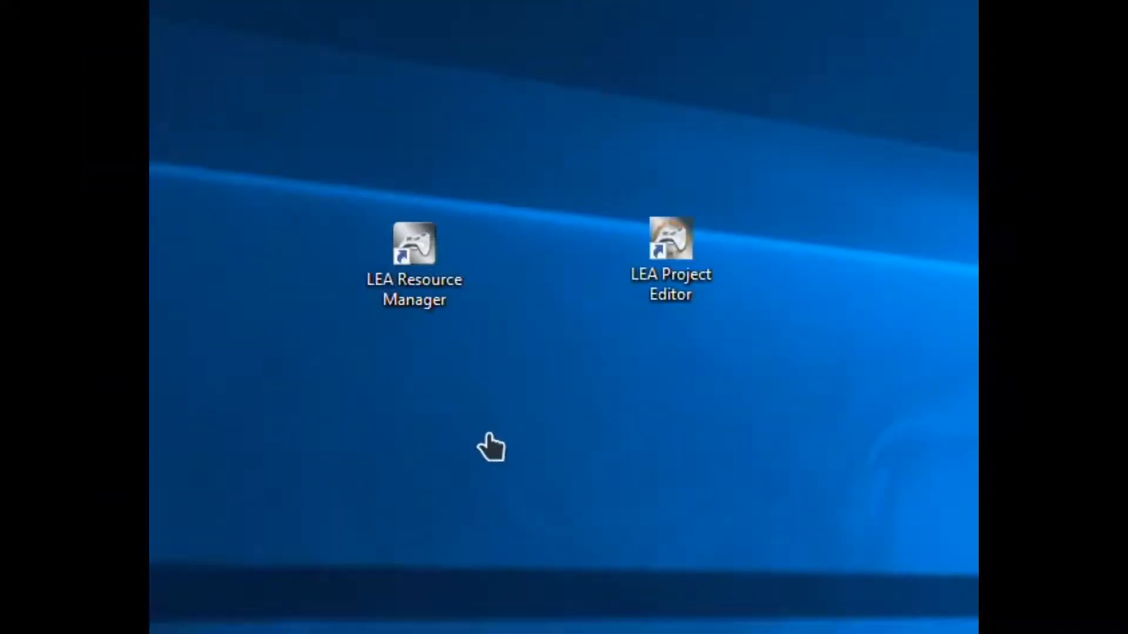
Open LEA Resource Manager from the desktop and select the default project of the base game
{"action": "left_click", "coordinate": [413, 268]}
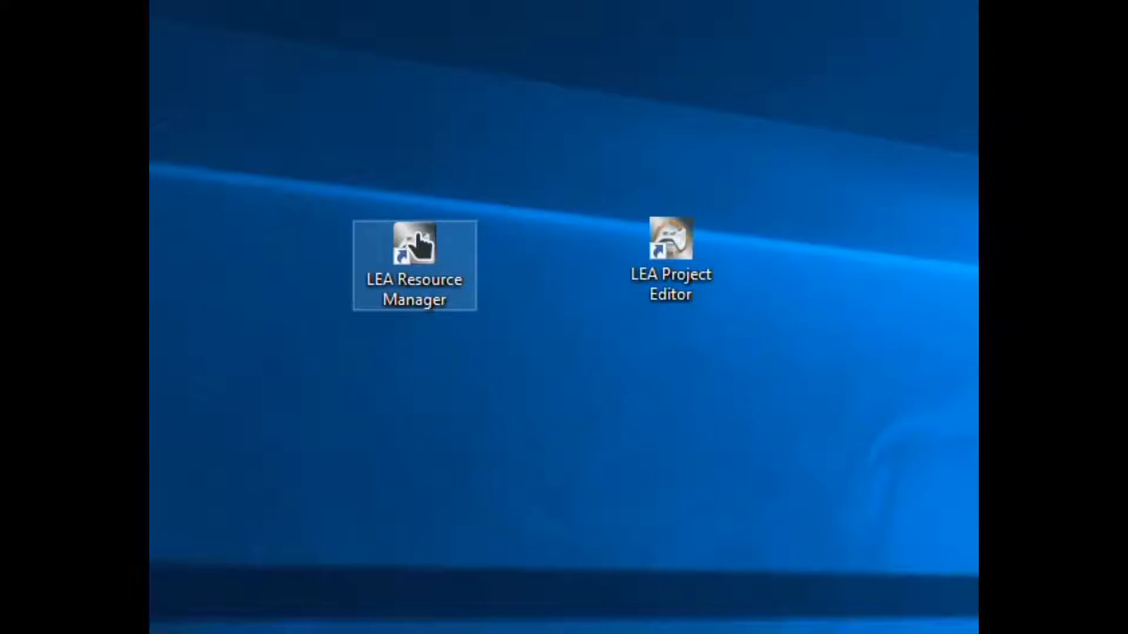
{"action": "double_click", "coordinate": [412, 253]}
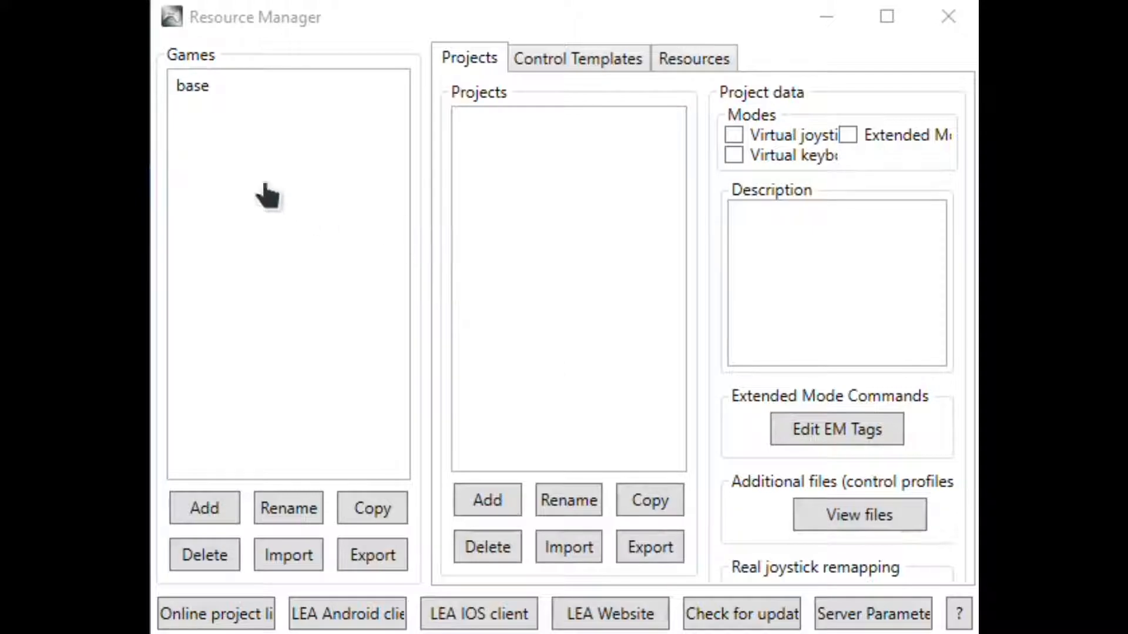
{"action": "left_click", "coordinate": [229, 83]}
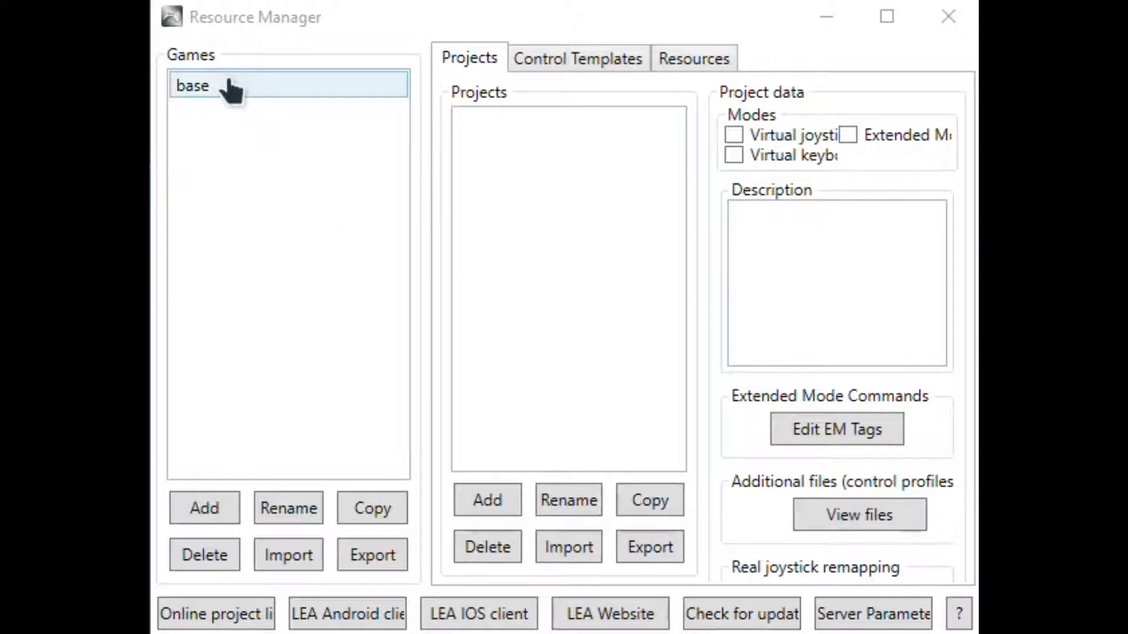
{"action": "left_click", "coordinate": [194, 87]}
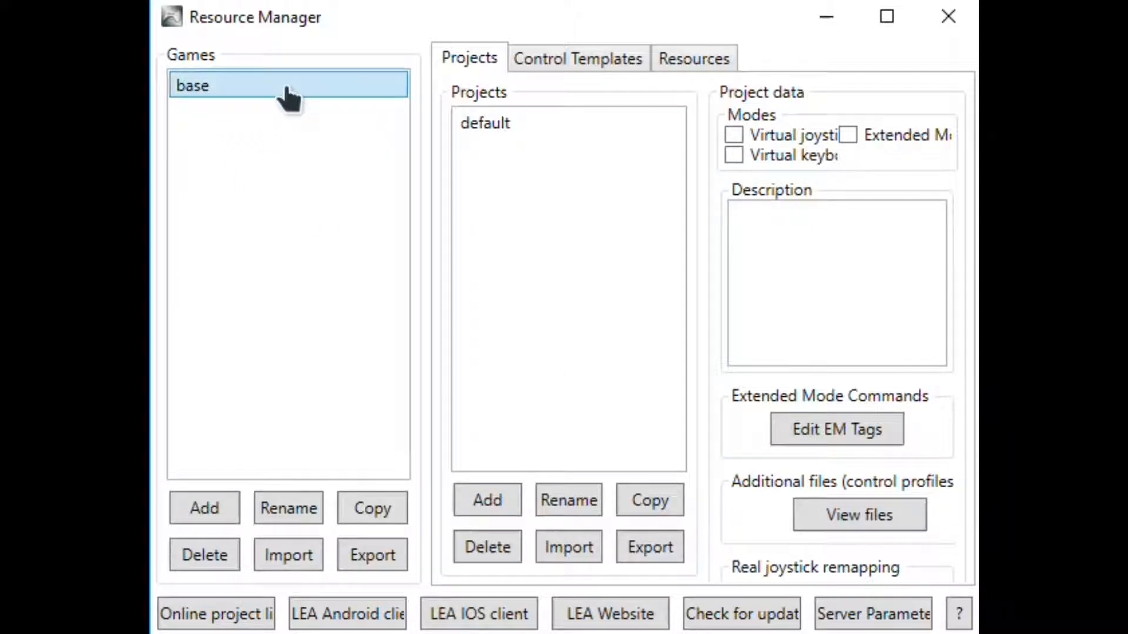
{"action": "left_click", "coordinate": [488, 126]}
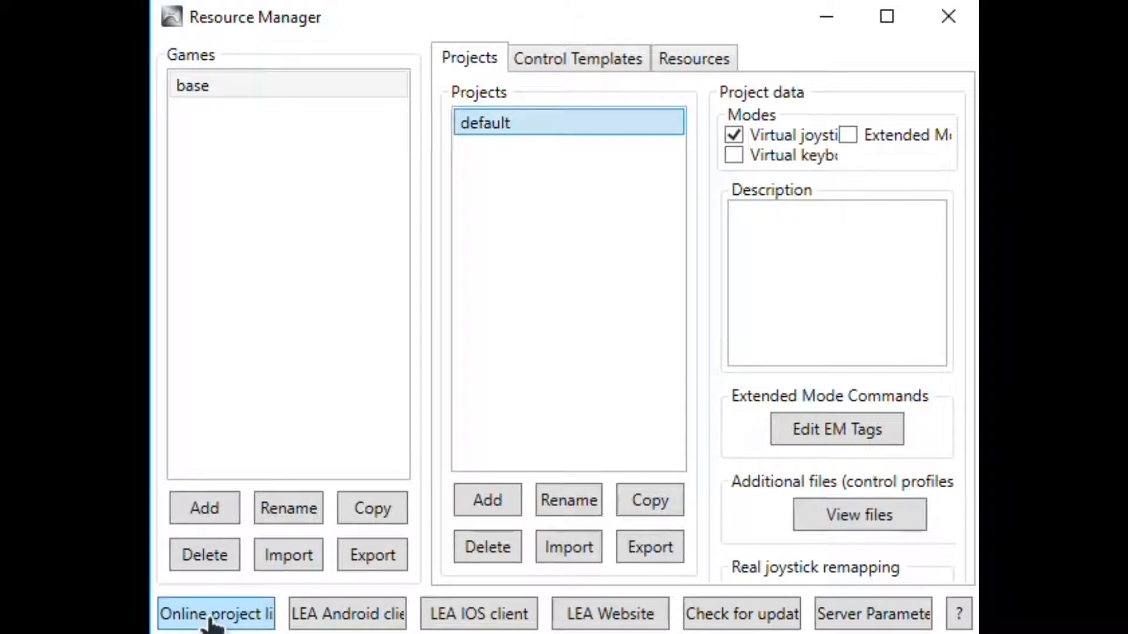
Open the online project library and preview several Star citizen projects, including HHNgitgud, Star Citizen TEST and eXorCyst 3.2.3.1
{"action": "left_click", "coordinate": [210, 616]}
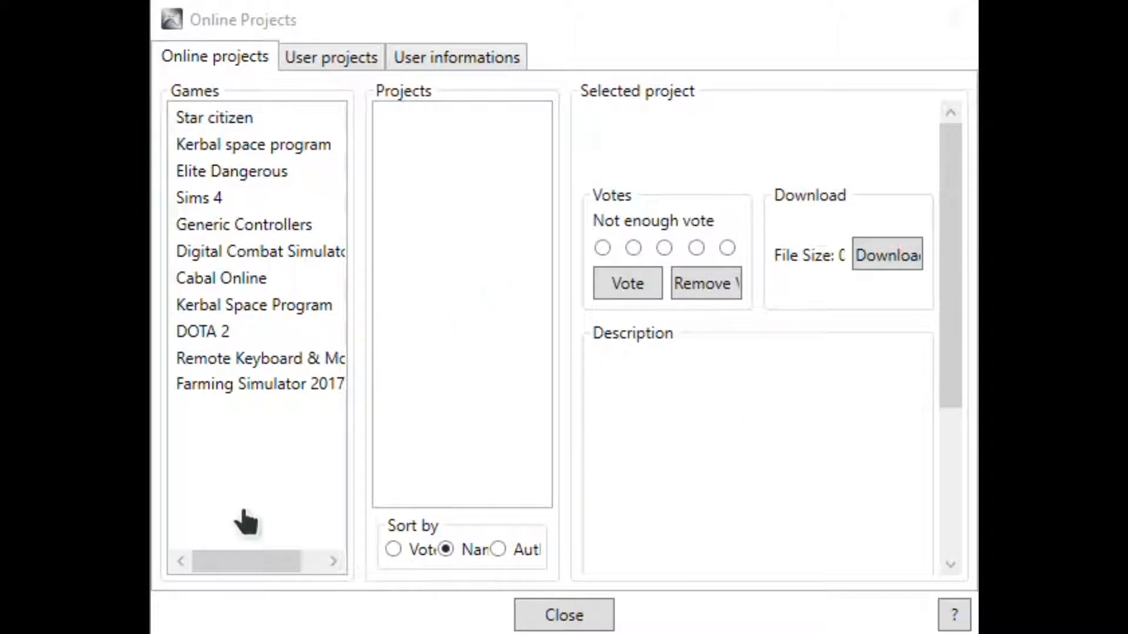
{"action": "left_click", "coordinate": [215, 122]}
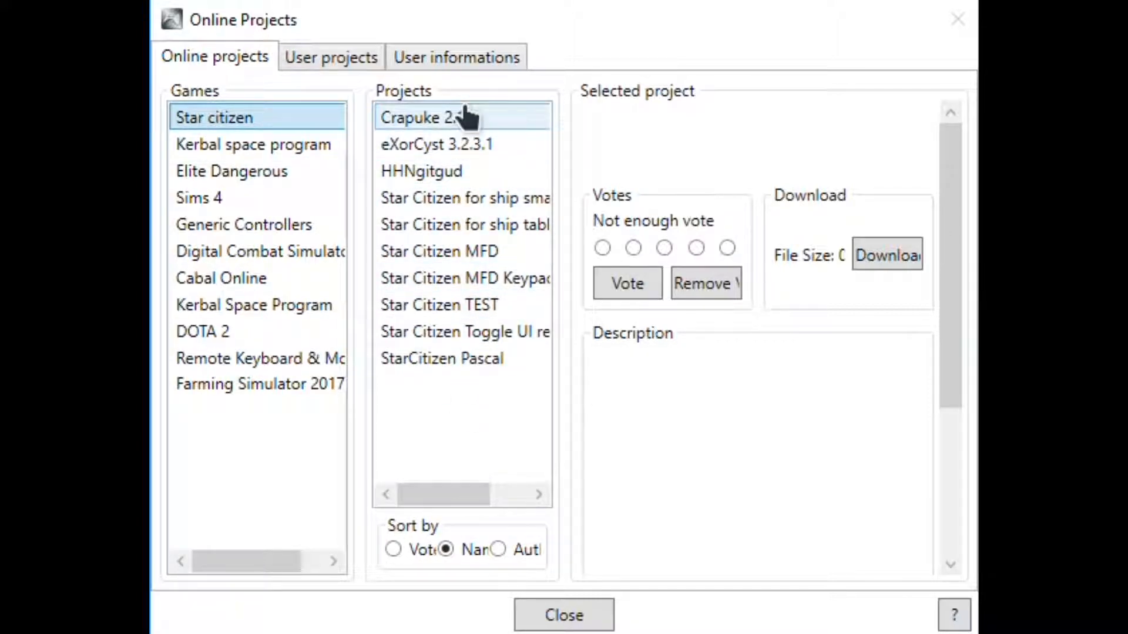
{"action": "left_click", "coordinate": [452, 176]}
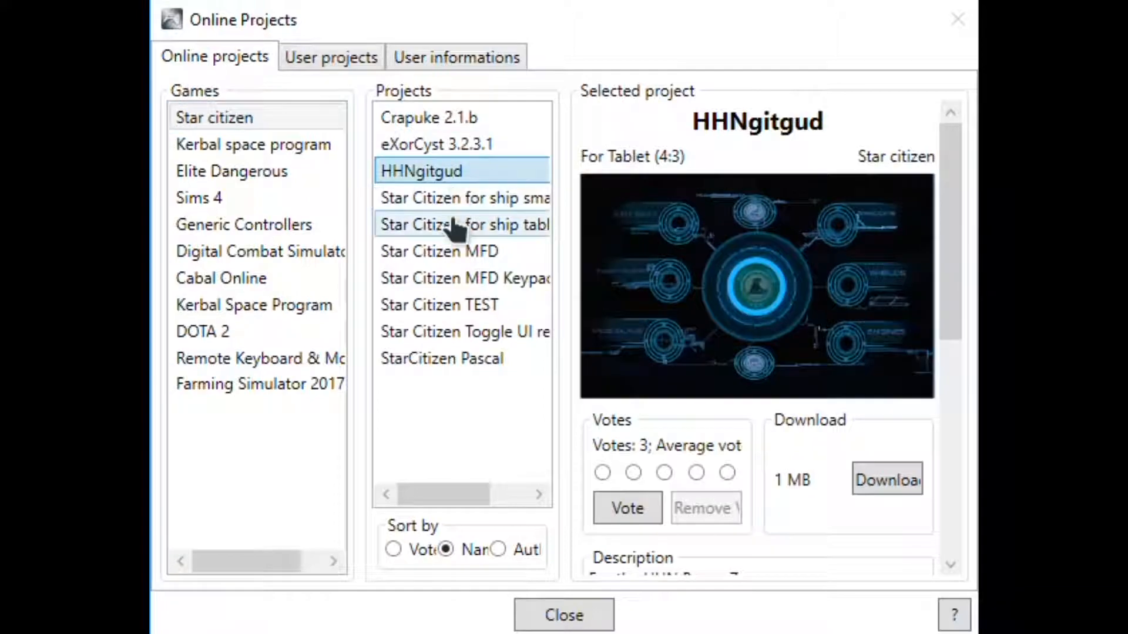
{"action": "left_click", "coordinate": [453, 225]}
{"action": "left_click", "coordinate": [448, 304]}
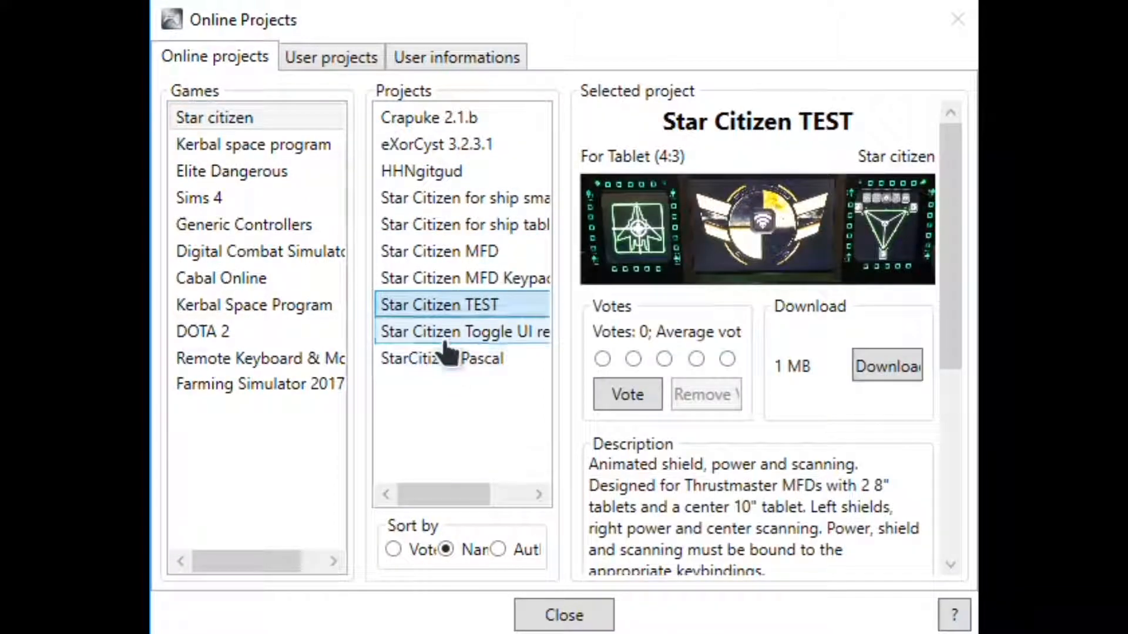
{"action": "left_click", "coordinate": [446, 333]}
{"action": "left_click", "coordinate": [443, 147]}
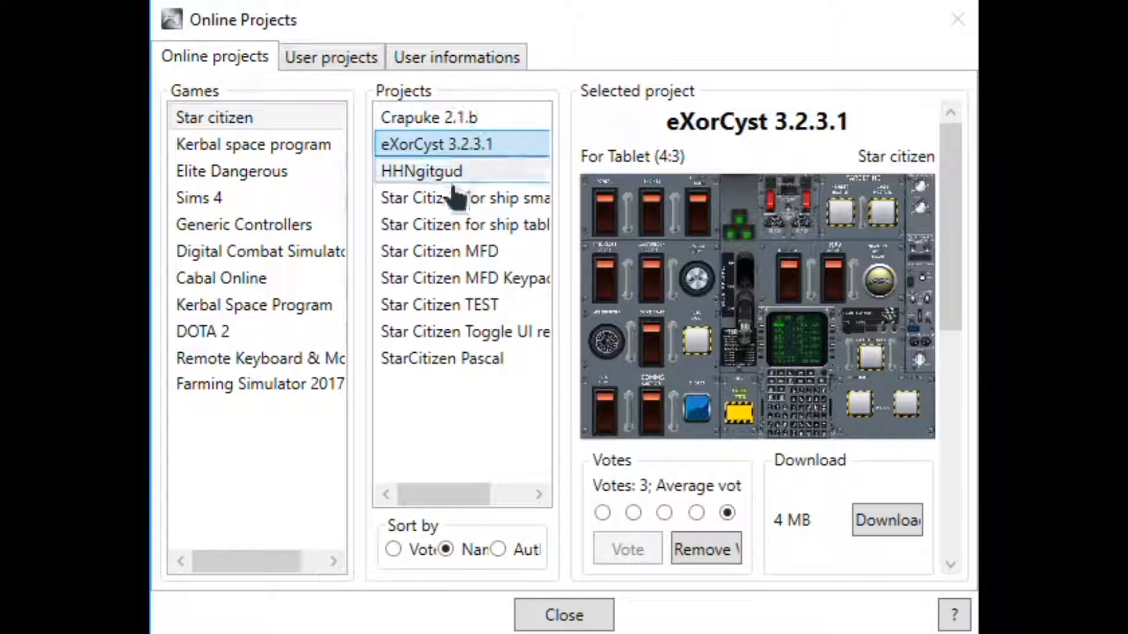
Download the Crapuke 2.1.b project into a new game named Star citizen, keeping its project name, and close the online library
{"action": "left_click", "coordinate": [451, 120]}
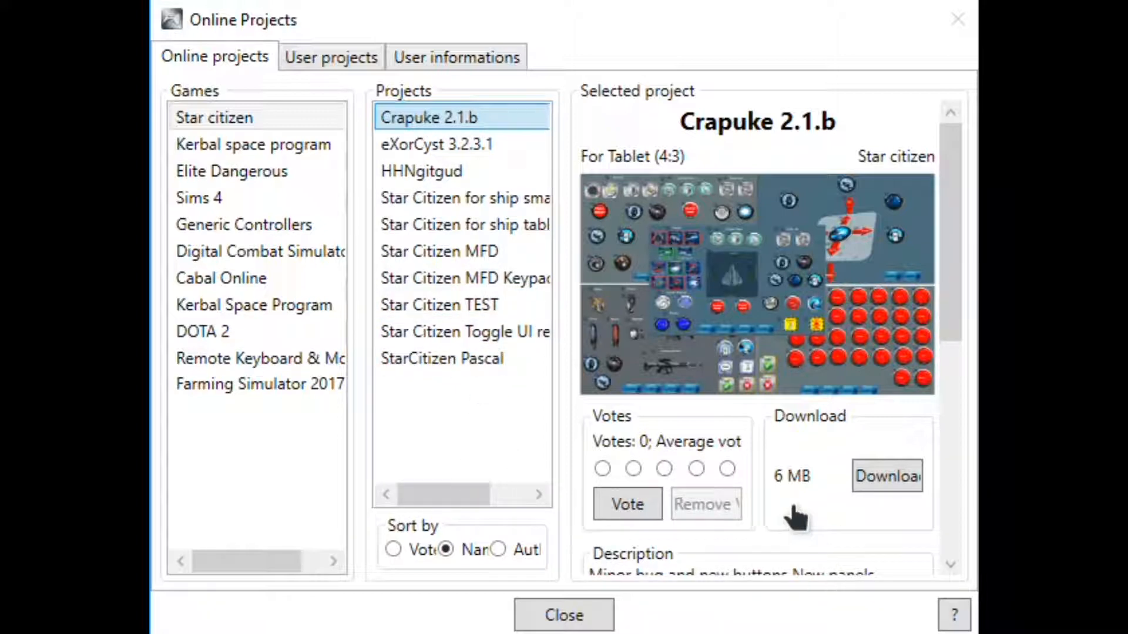
{"action": "left_click", "coordinate": [893, 479]}
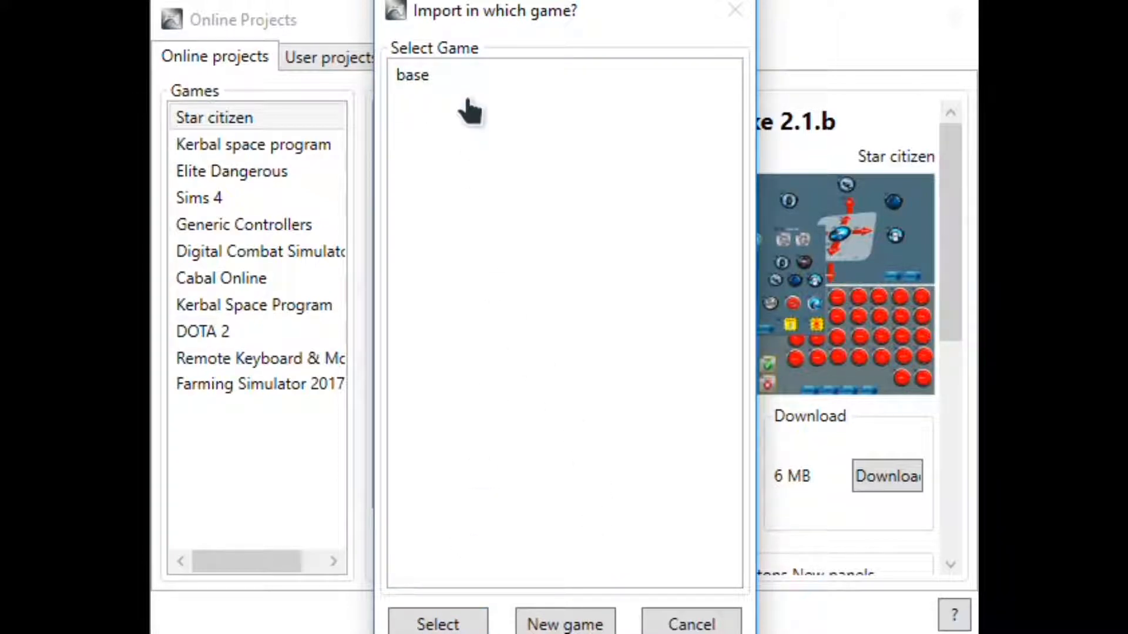
{"action": "left_click", "coordinate": [580, 628]}
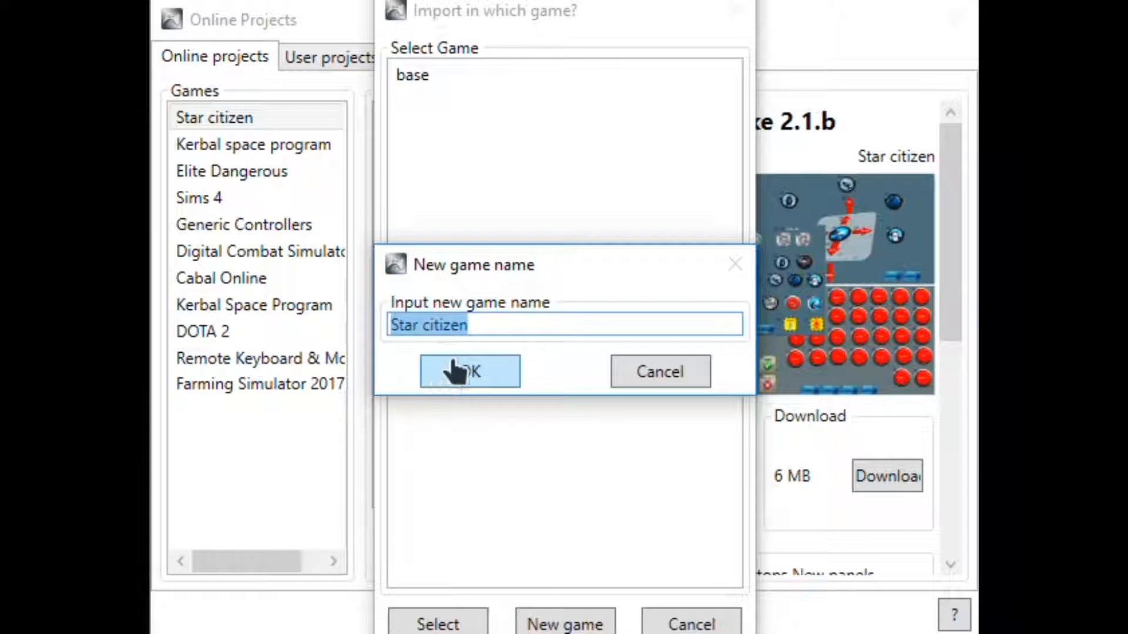
{"action": "left_click", "coordinate": [483, 376]}
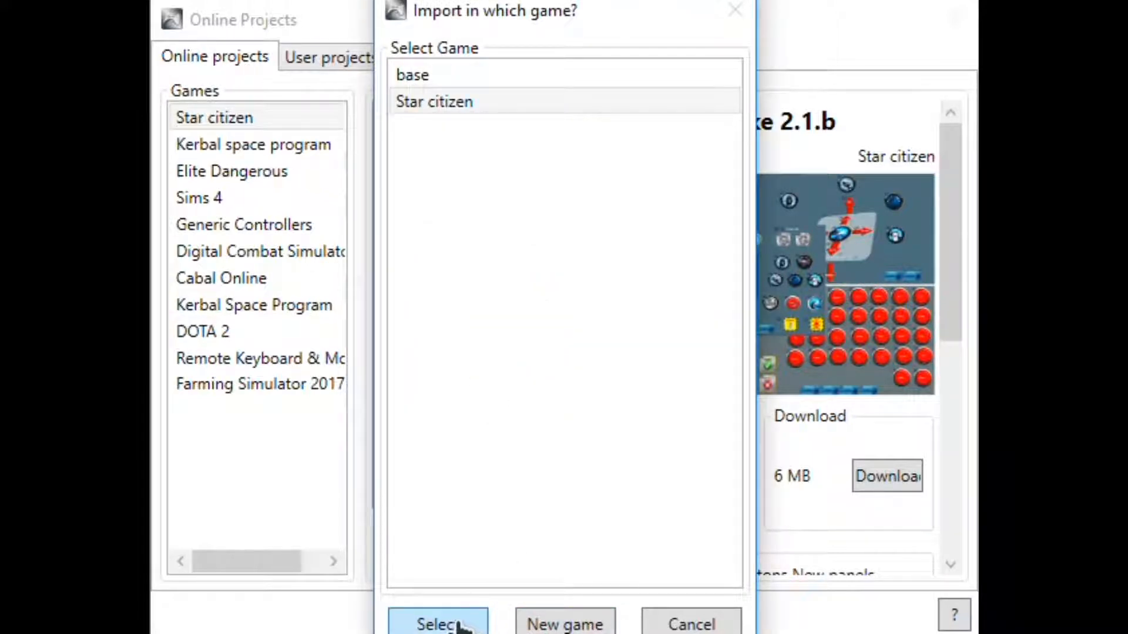
{"action": "left_click", "coordinate": [439, 105]}
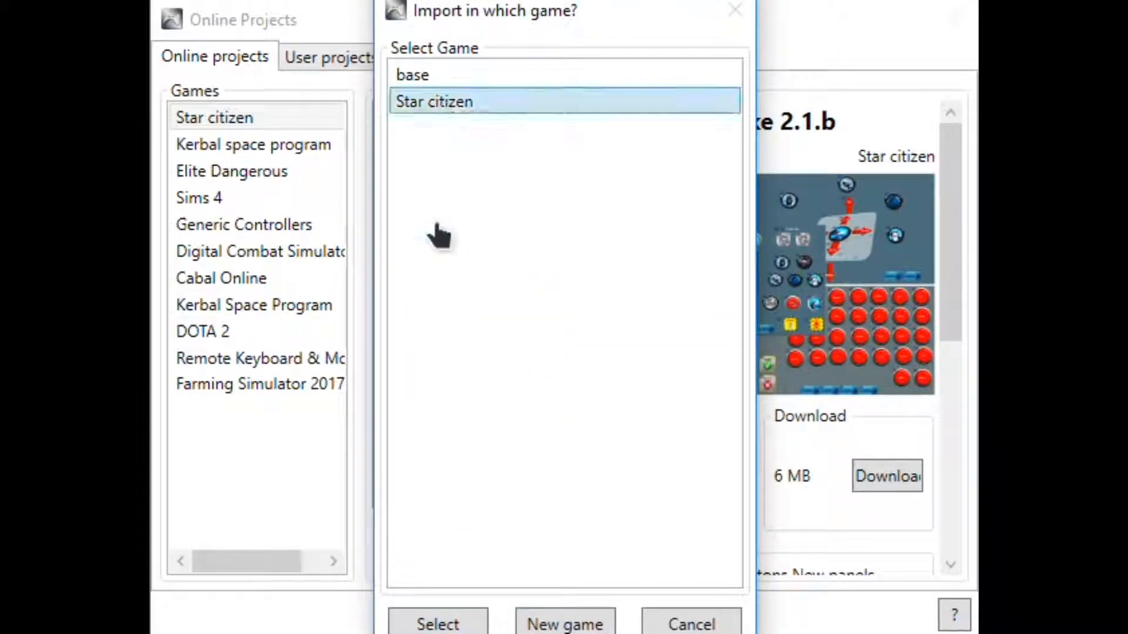
{"action": "left_click", "coordinate": [448, 624]}
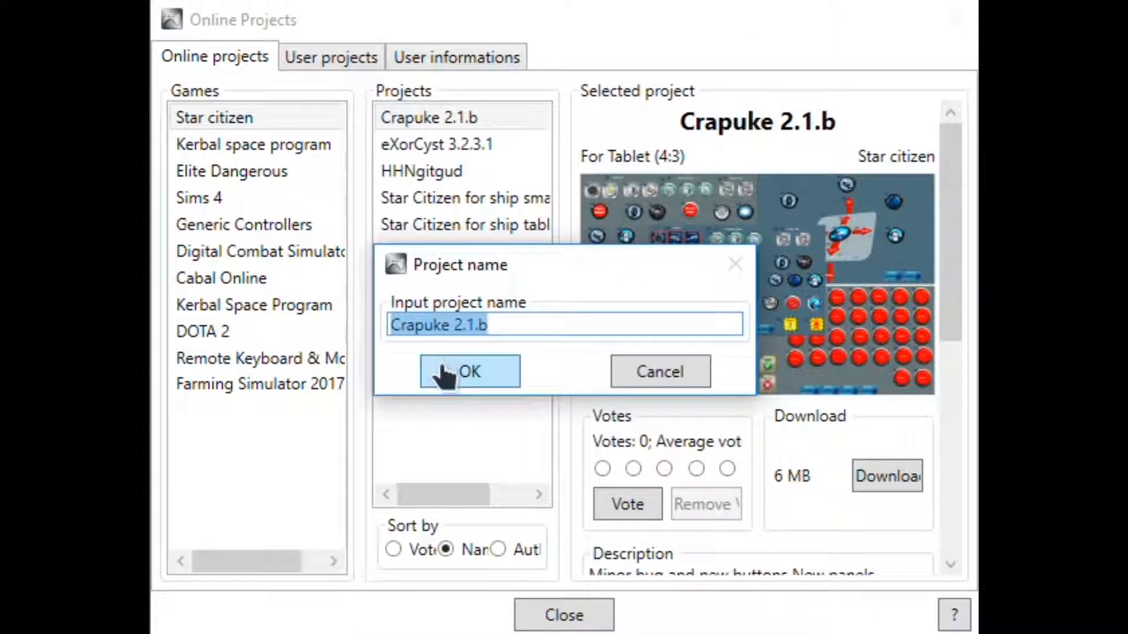
{"action": "left_click", "coordinate": [474, 371]}
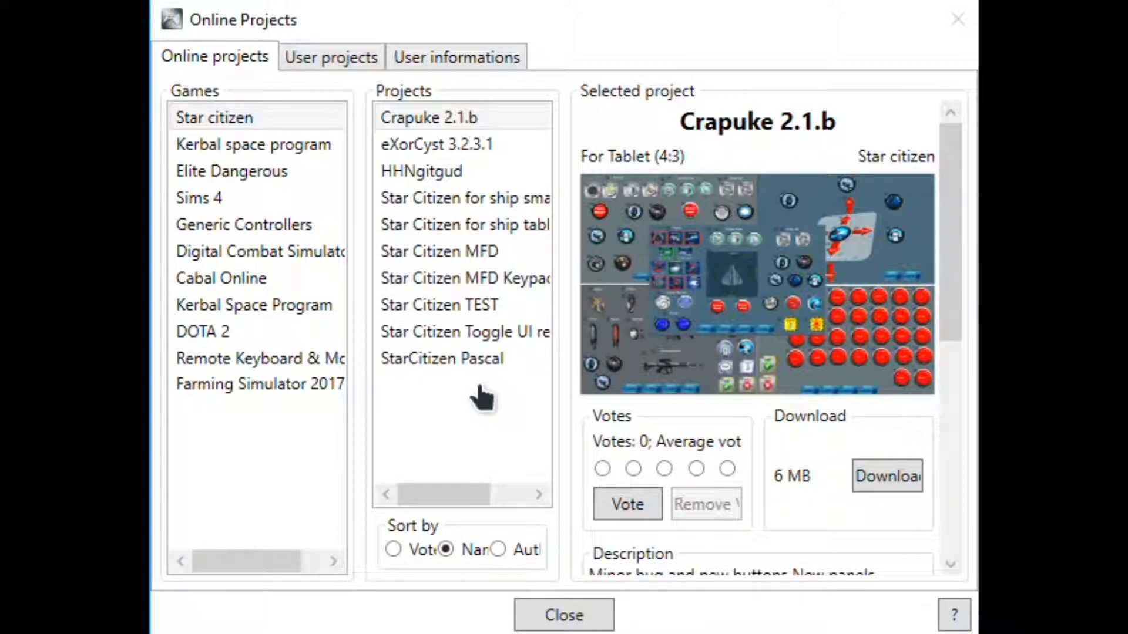
{"action": "left_click", "coordinate": [564, 615]}
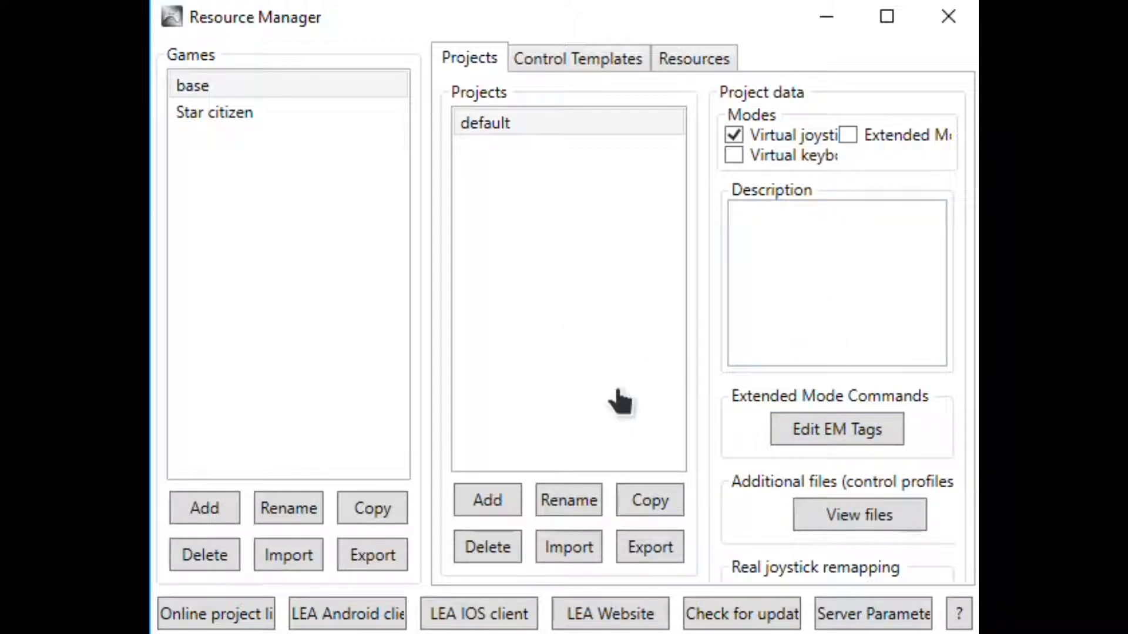
Set the Star citizen game path to StarCitizen.exe in D:\Roberts Space Industries\StarCitizen\LIVE\Bin64 and close the Resource Manager with Crapuke 2.1.b selected
{"action": "left_click", "coordinate": [230, 116]}
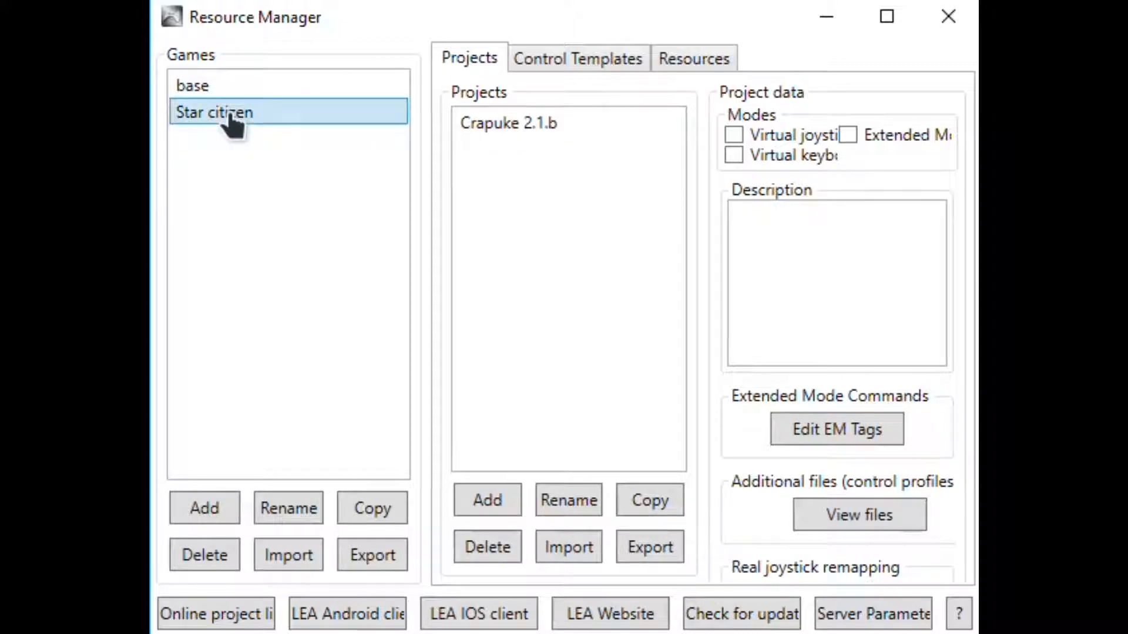
{"action": "left_click", "coordinate": [532, 131]}
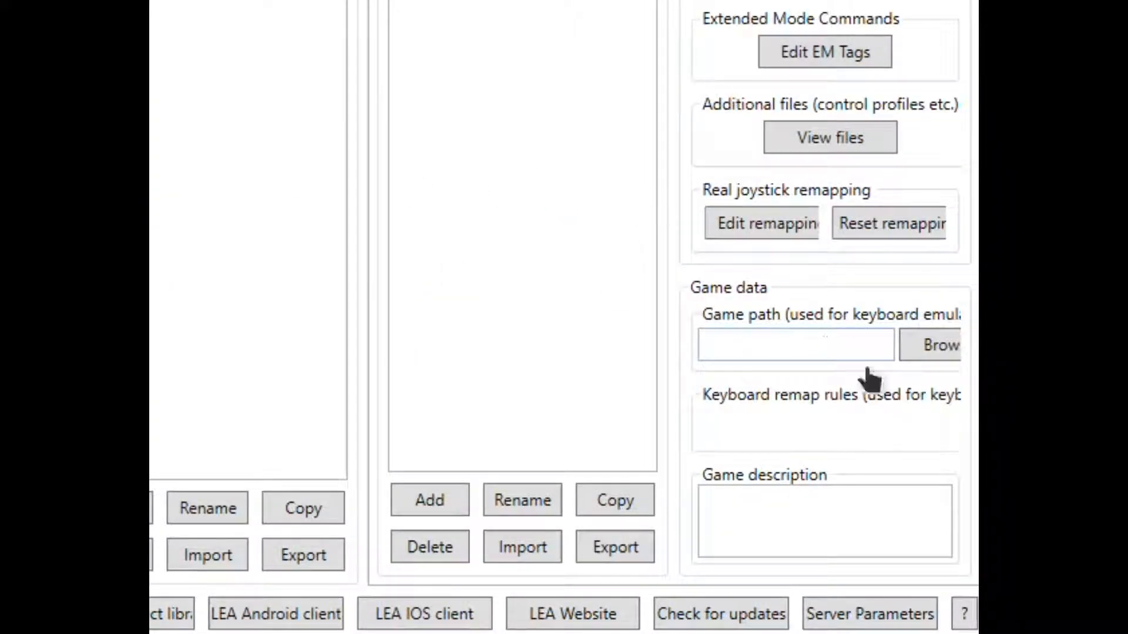
{"action": "left_click", "coordinate": [937, 352]}
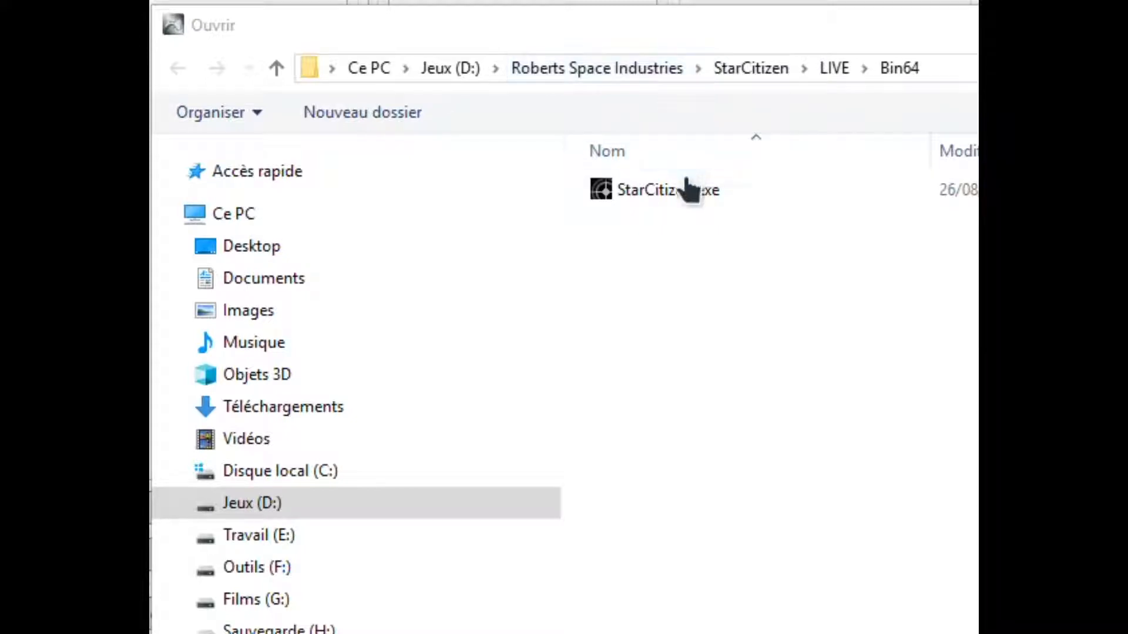
{"action": "double_click", "coordinate": [675, 198]}
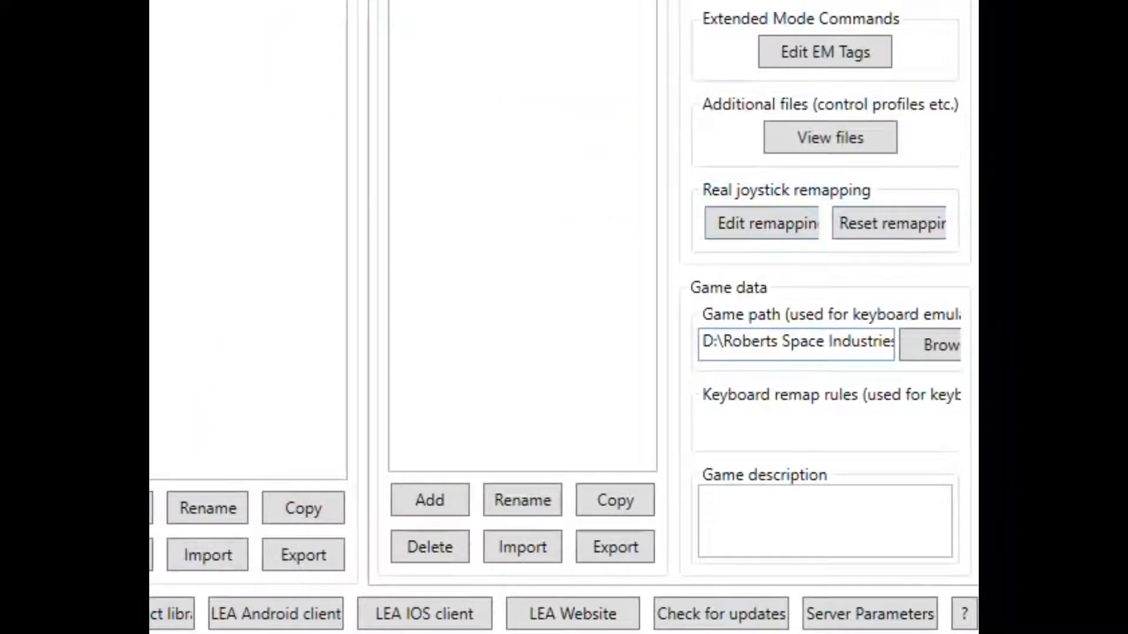
{"action": "key", "text": "End"}
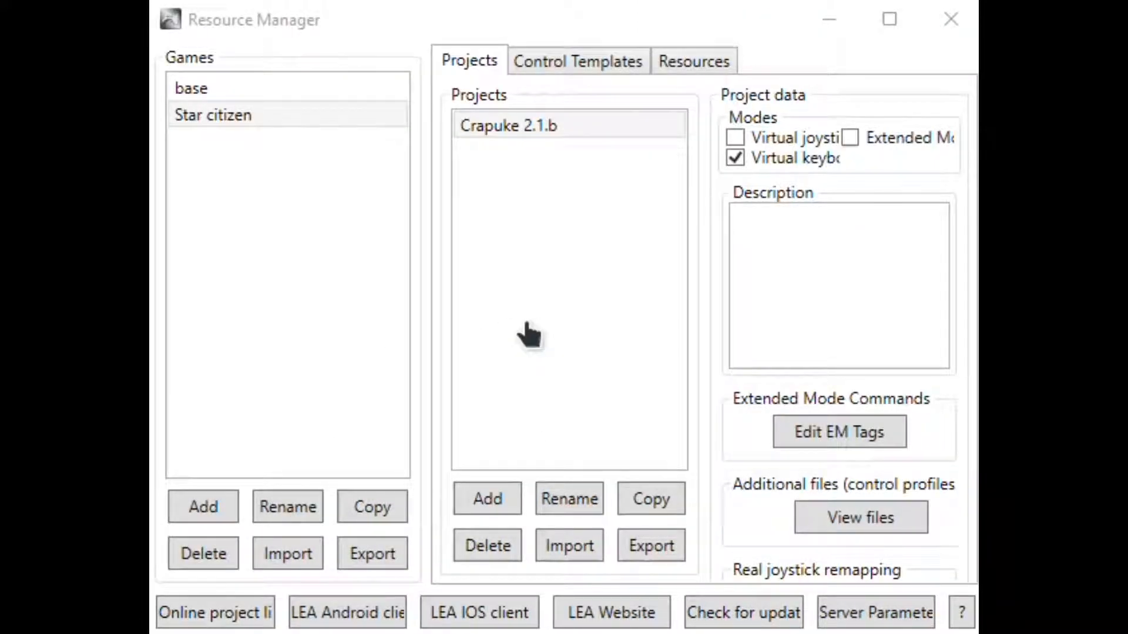
{"action": "left_click", "coordinate": [513, 130]}
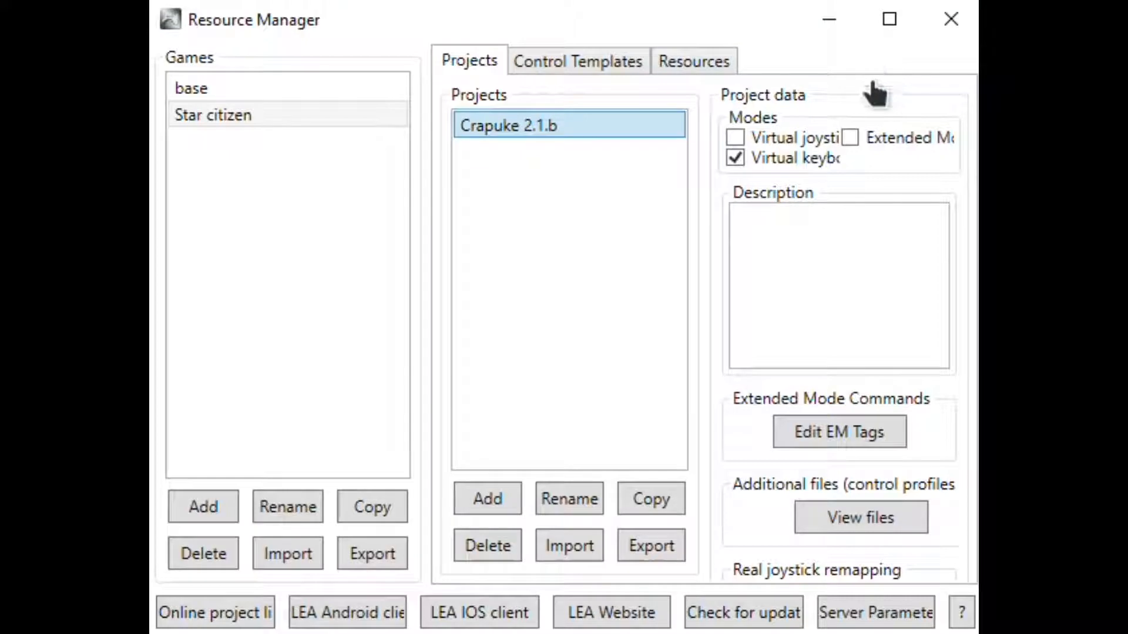
{"action": "left_click", "coordinate": [949, 23]}
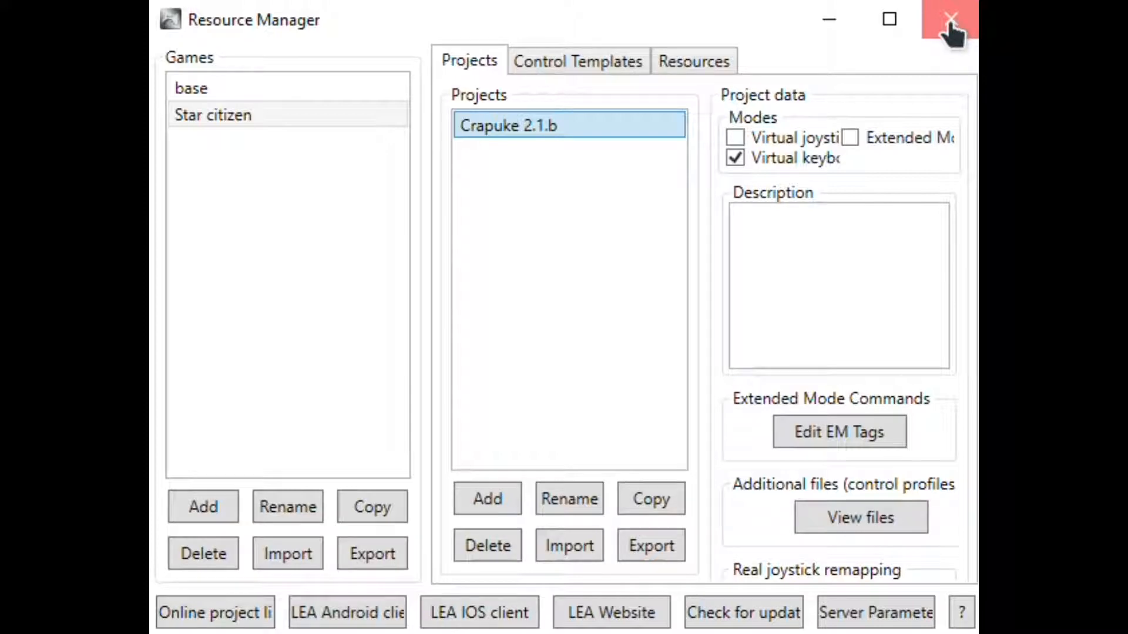